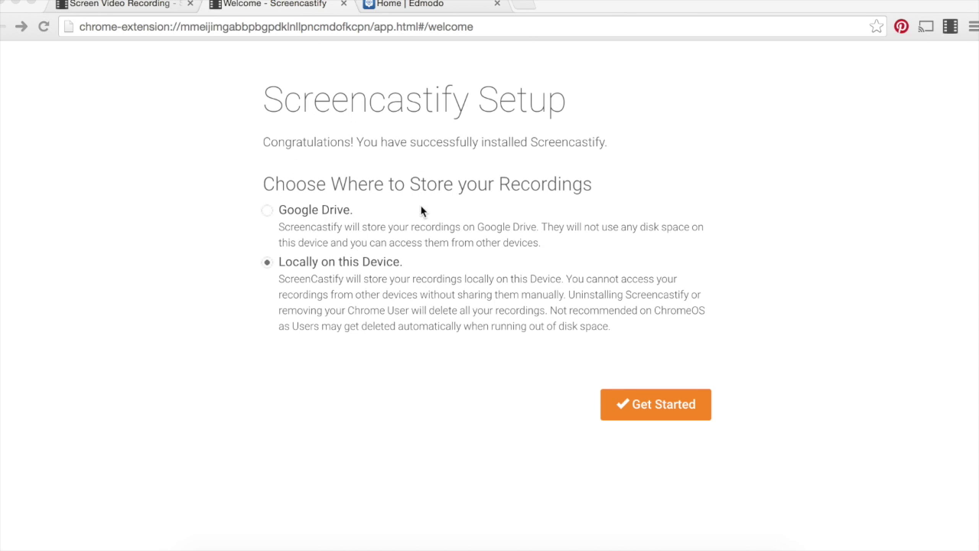
Step: Choose Google Drive as Screencastify's recording storage and grant it Drive access
click(268, 214)
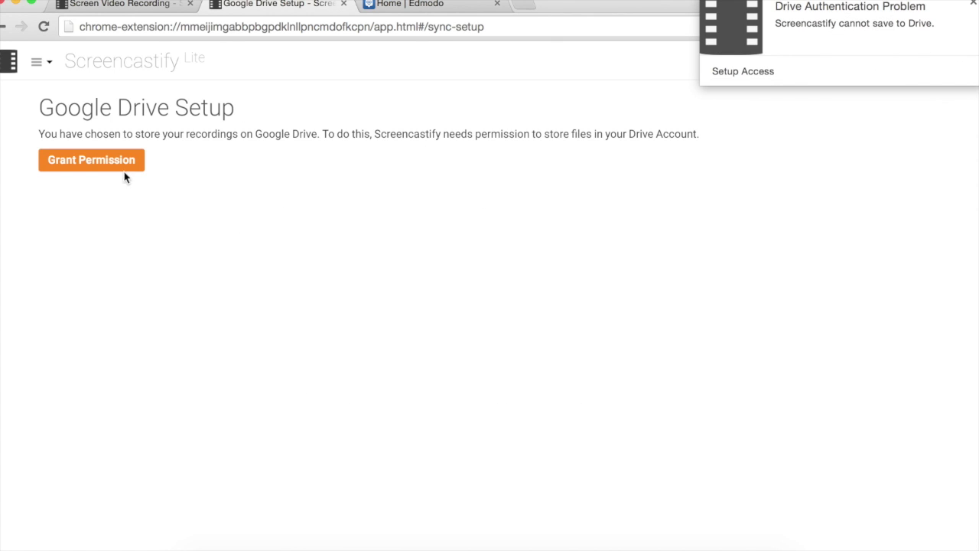
click(89, 165)
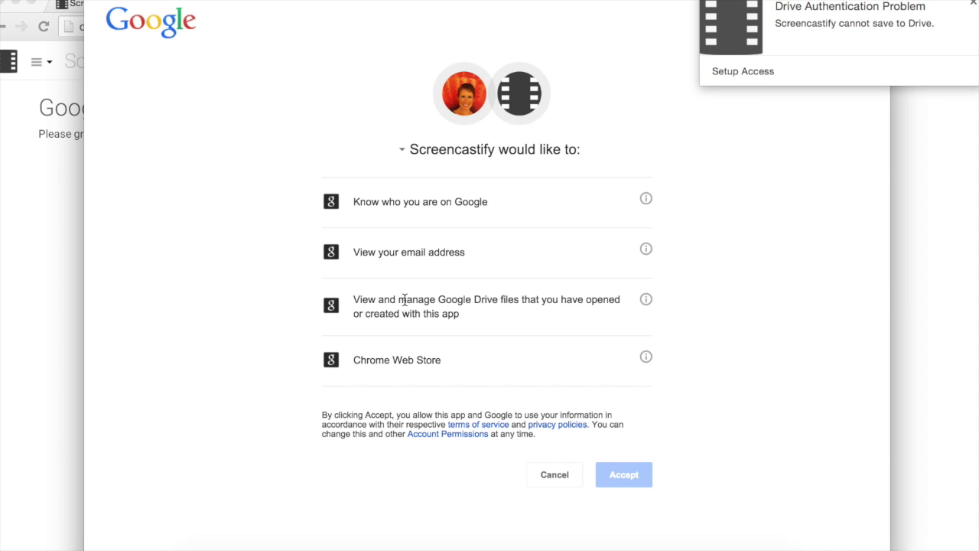
click(625, 472)
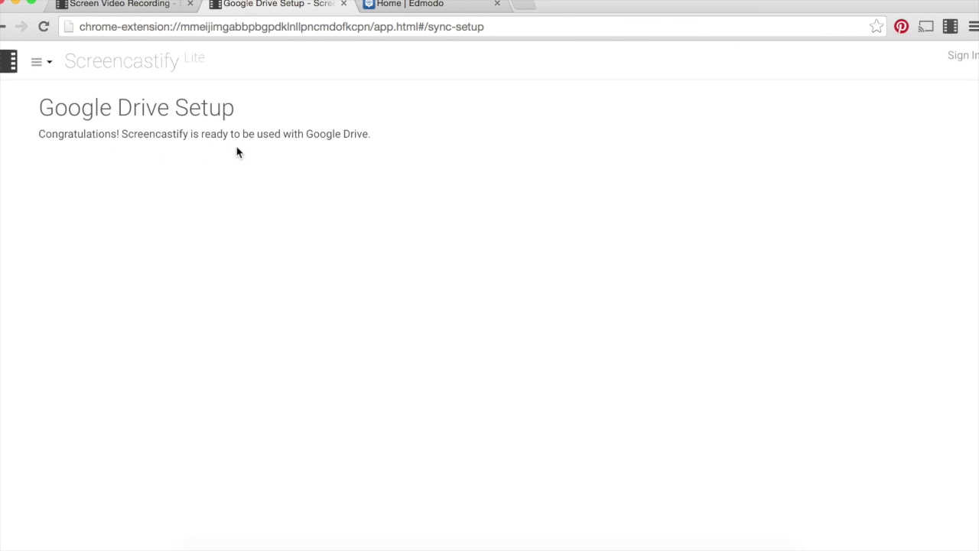
Step: Open incredibox.com in a new Chrome tab
click(527, 7)
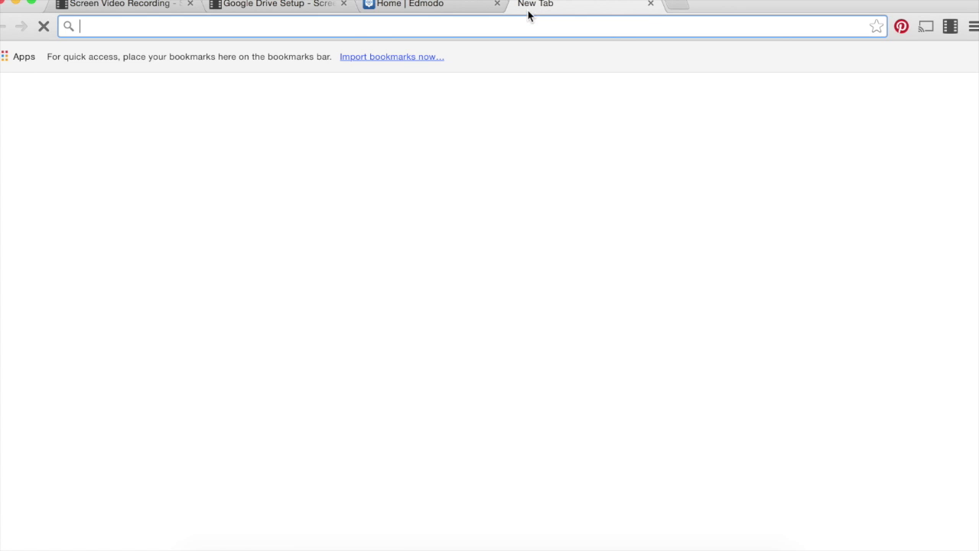
text(incre)
key(Return)
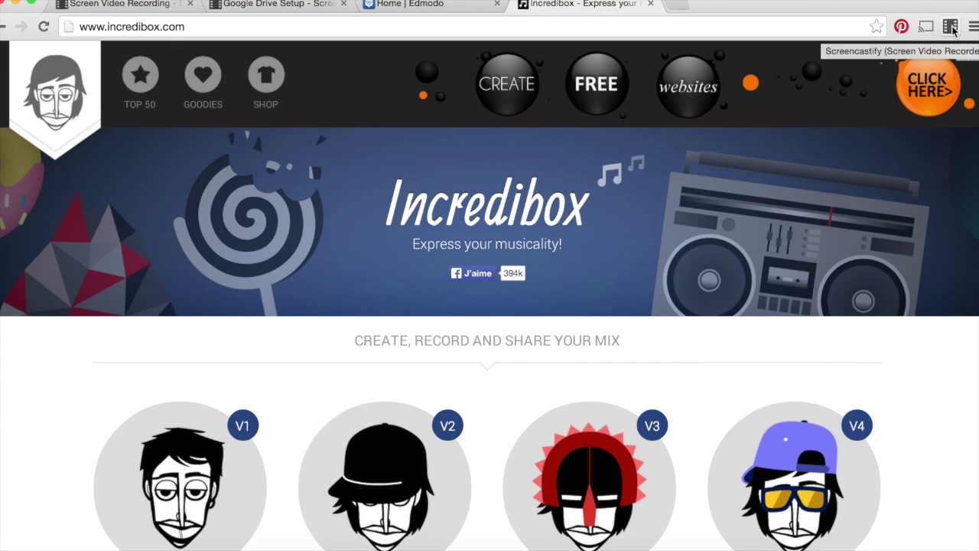
click(952, 30)
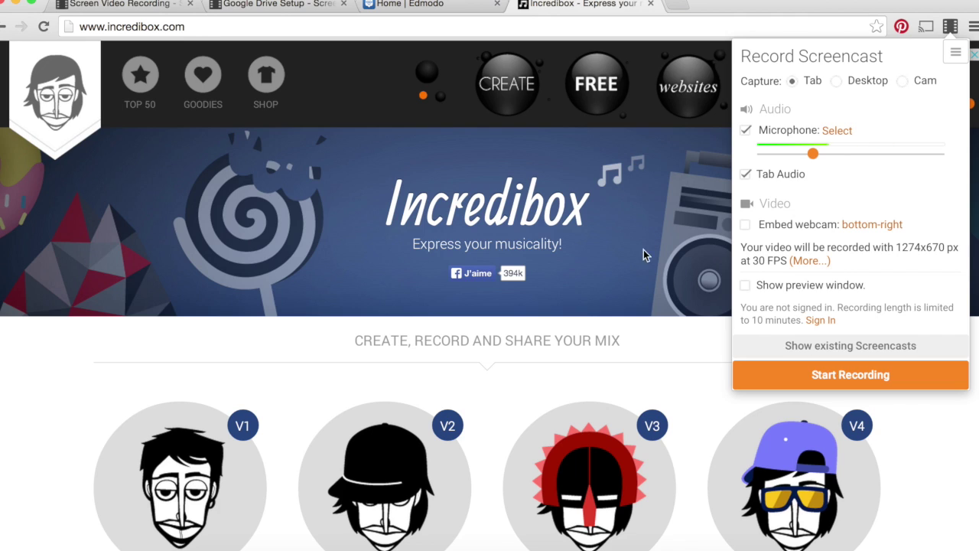
Step: Start recording the Incredibox tab with microphone and tab audio
click(852, 380)
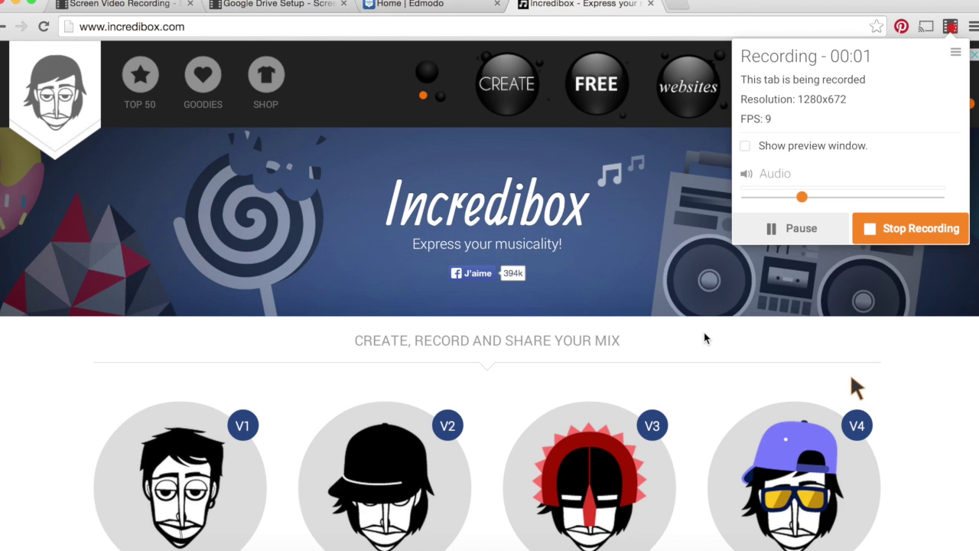
Step: Open the V1 'The original' mix and scroll down to its START GAME link
scroll(691, 402, down, 2)
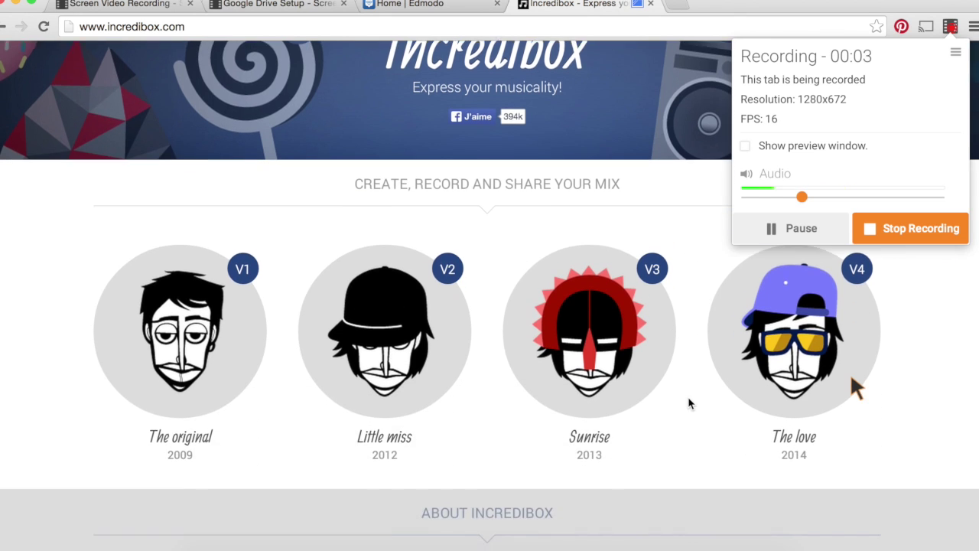
scroll(689, 403, down, 1)
click(197, 286)
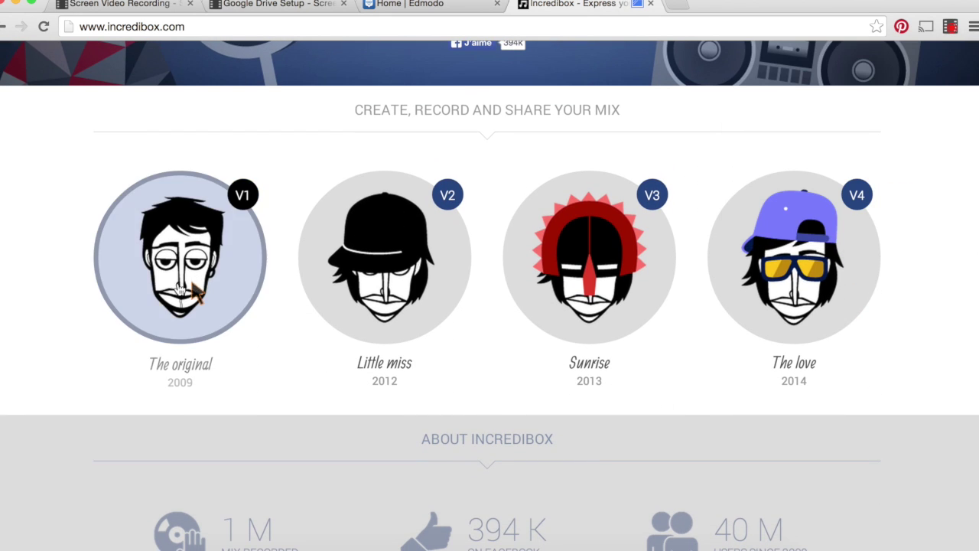
click(184, 287)
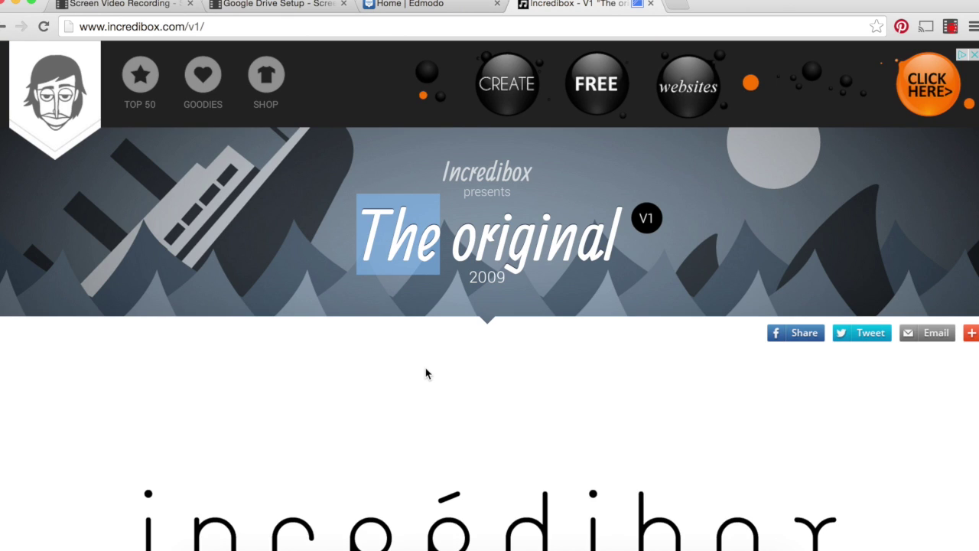
scroll(426, 372, down, 2)
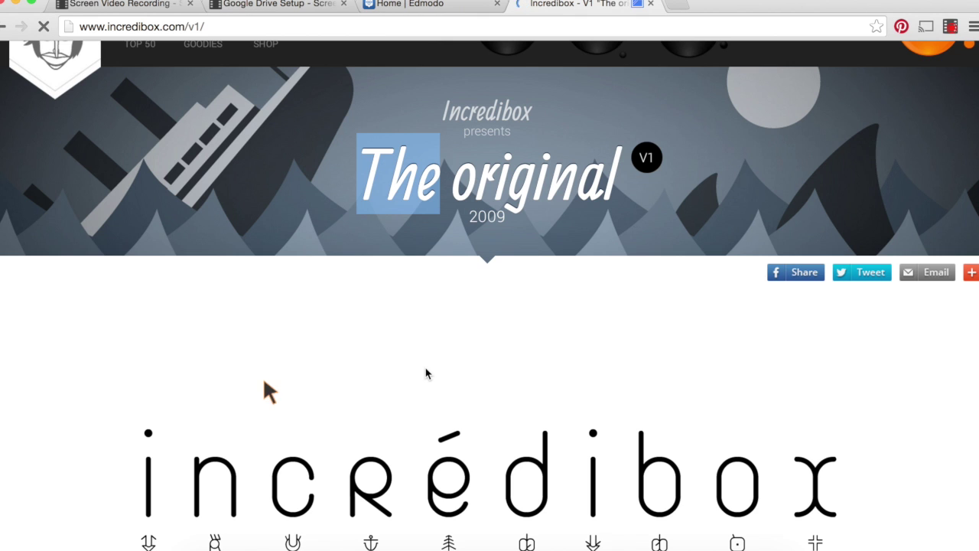
scroll(428, 382, down, 3)
scroll(425, 380, down, 5)
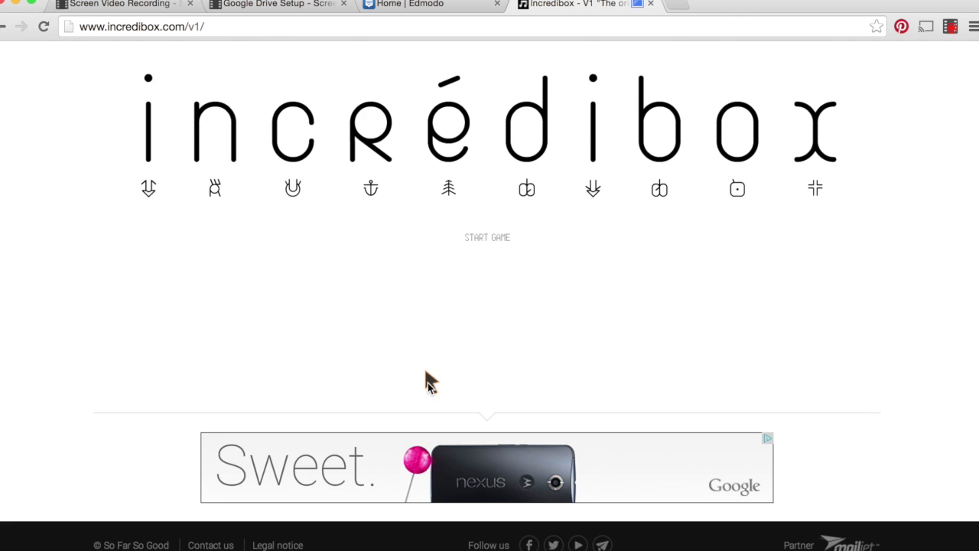
Step: Start the V1 game and give the first three characters percussion sounds
click(489, 240)
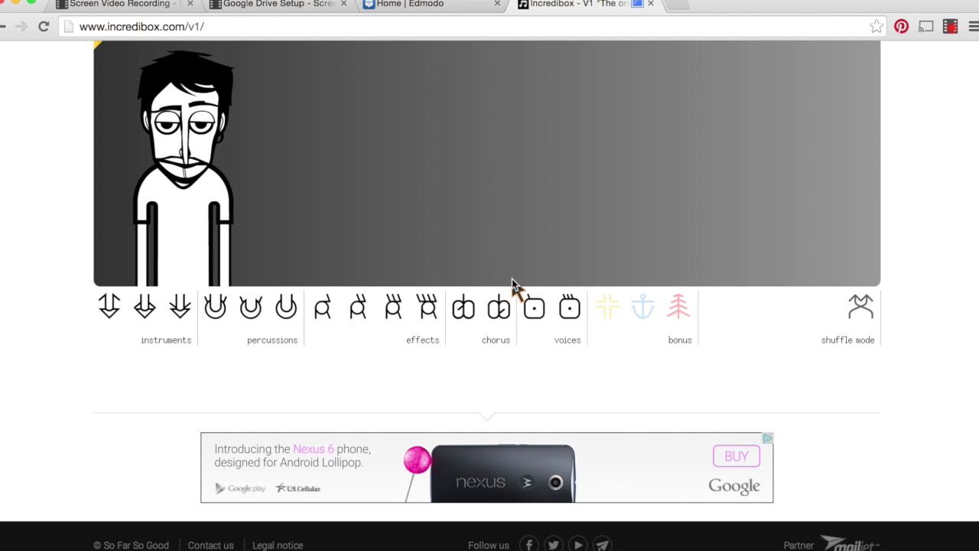
drag(463, 357, 181, 284)
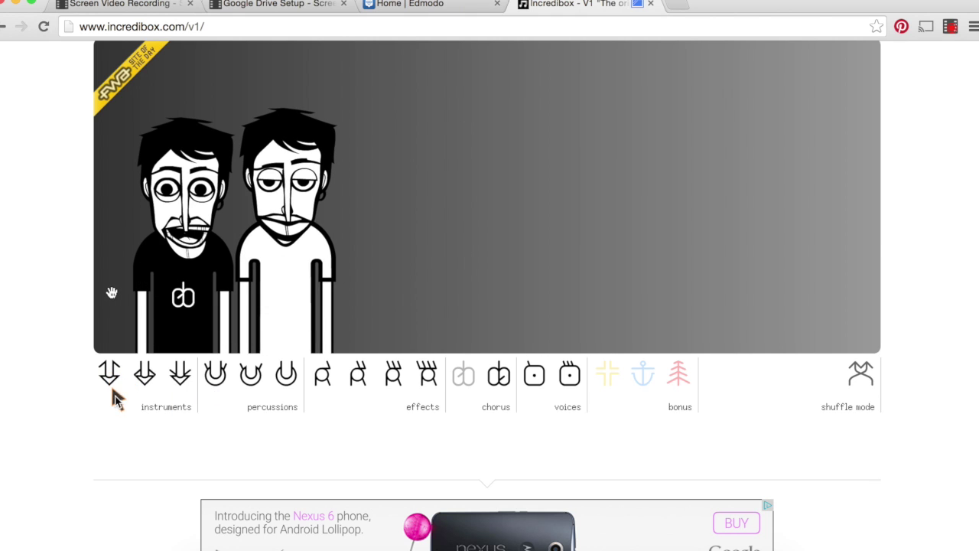
click(173, 281)
key(XF86AudioLowerVolume)
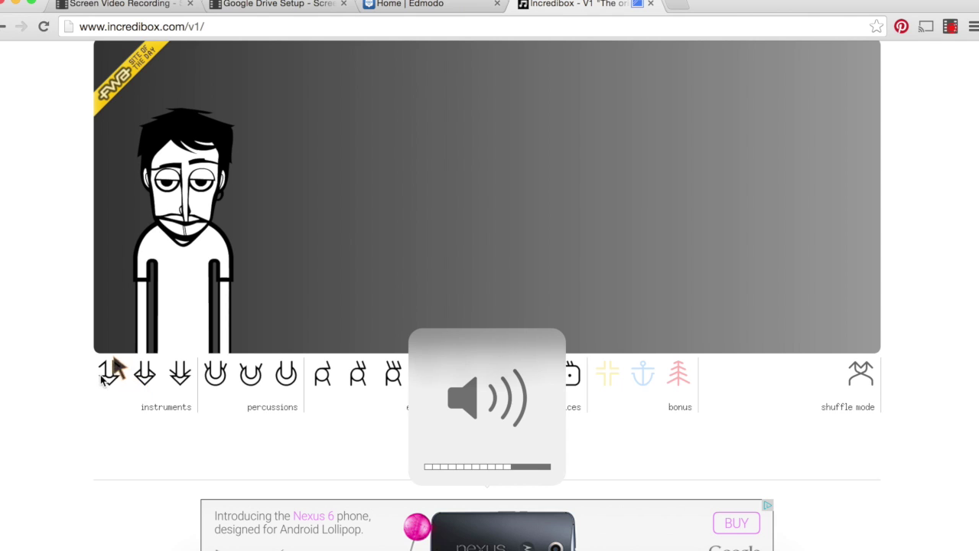
drag(109, 375, 162, 300)
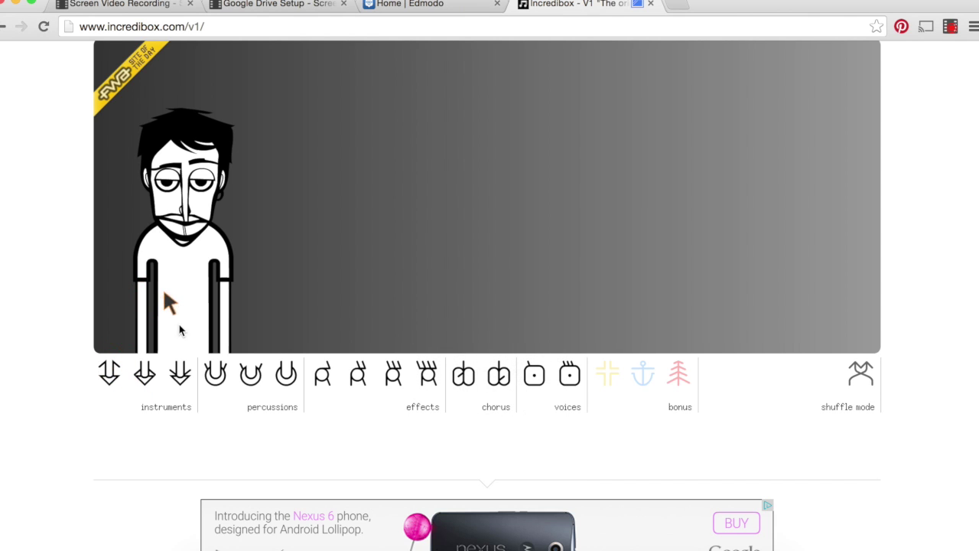
drag(215, 387, 181, 284)
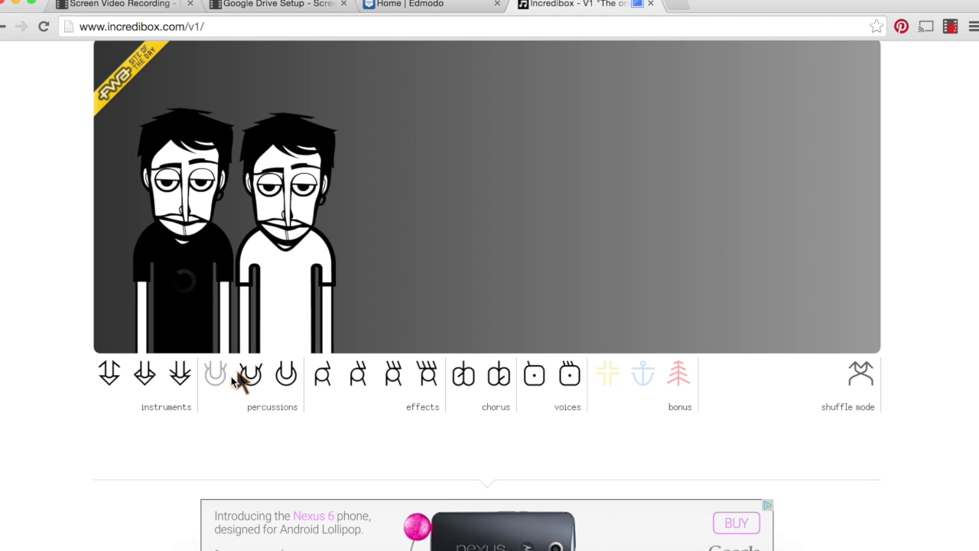
drag(247, 383, 272, 263)
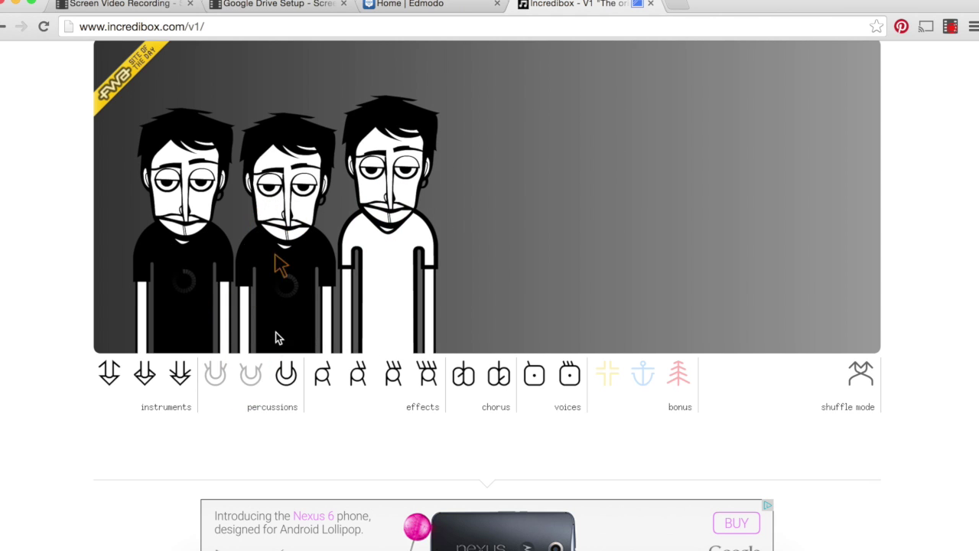
click(286, 379)
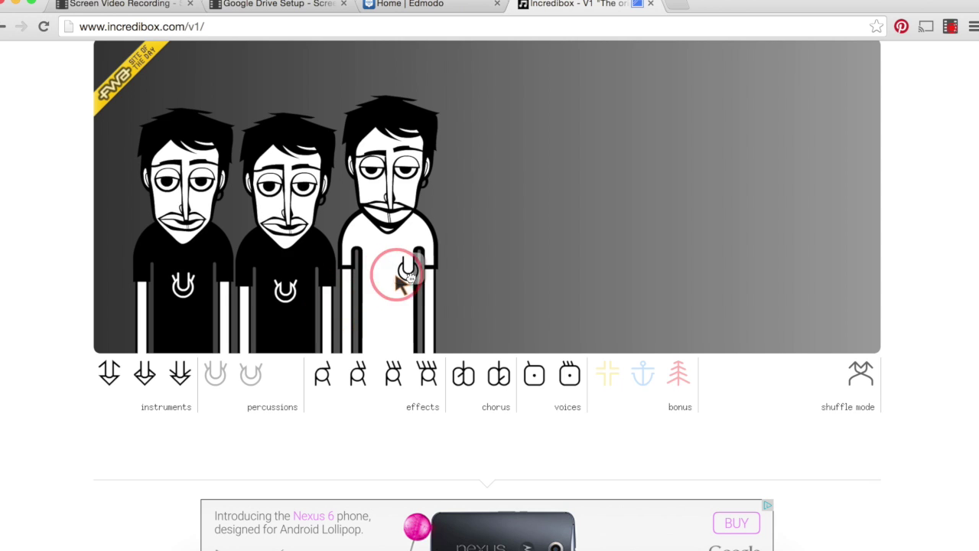
drag(286, 378, 409, 273)
Step: Give the next four characters each a different effect sound
mouse_move(322, 375)
mouse_down()
mouse_move(457, 283)
mouse_move(465, 313)
mouse_up()
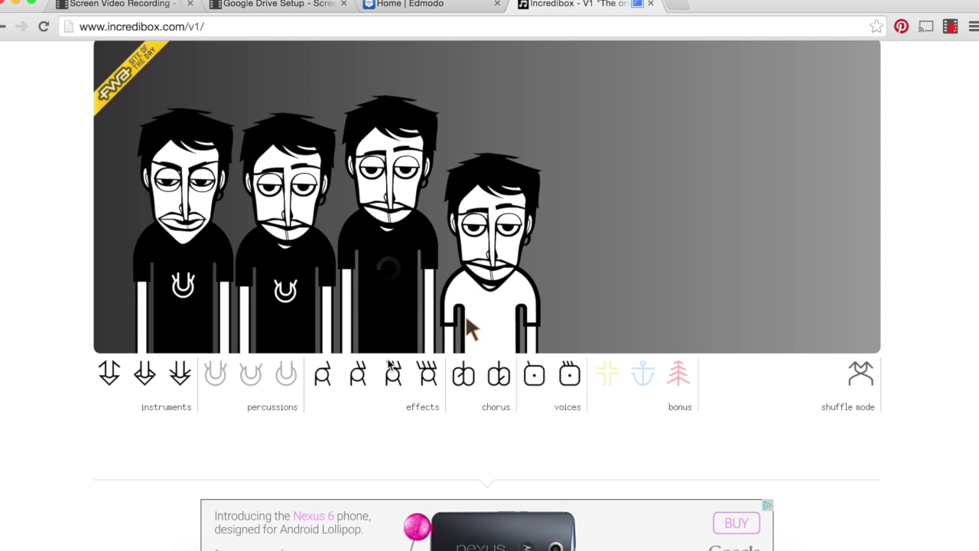
drag(322, 378, 521, 305)
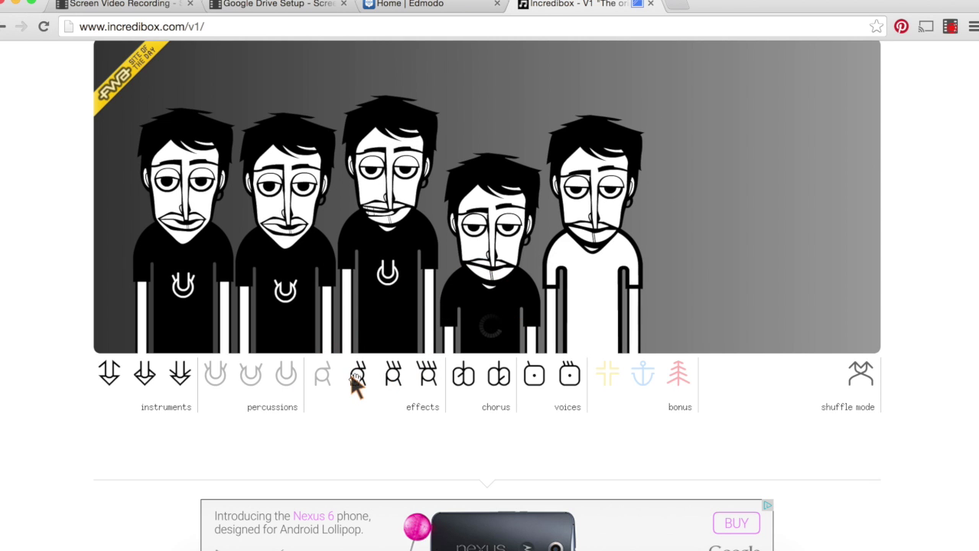
drag(358, 375, 554, 307)
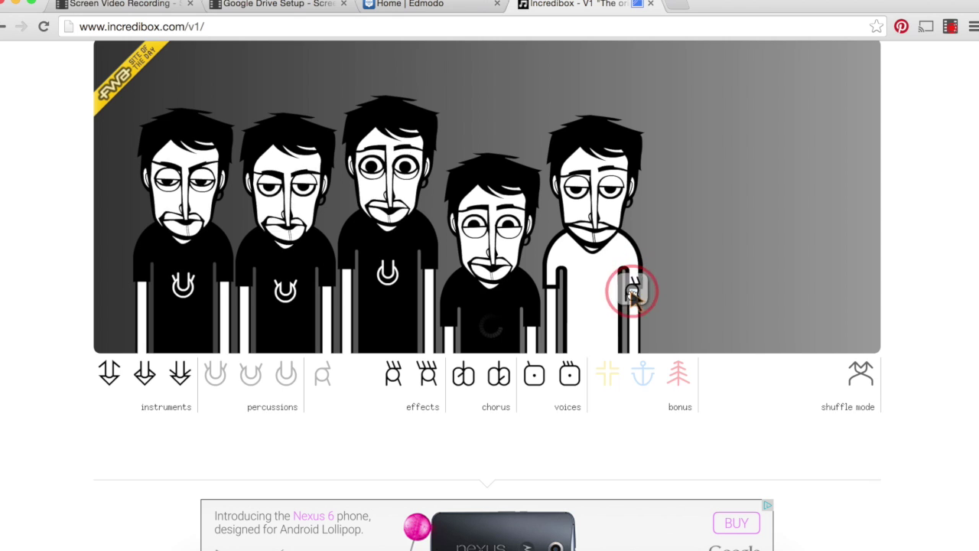
drag(553, 306, 598, 307)
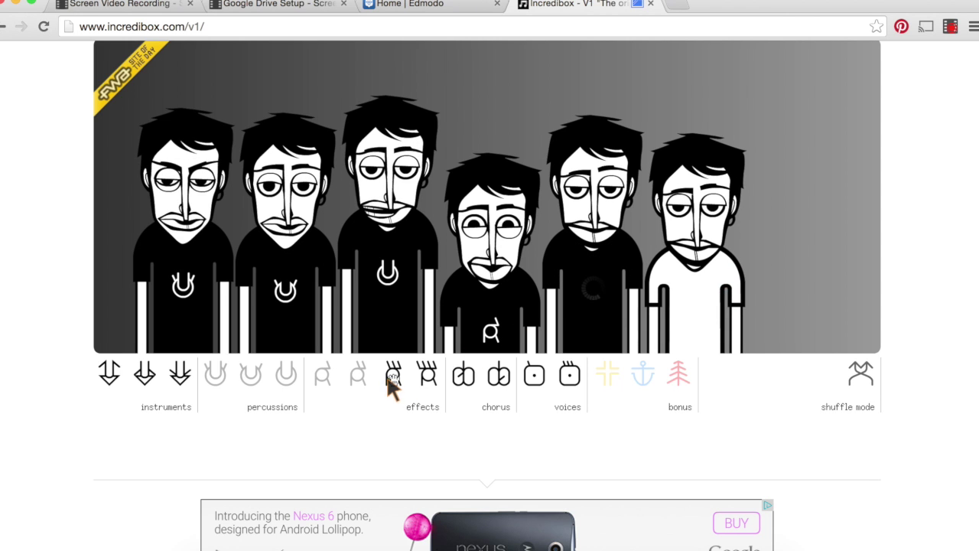
mouse_move(392, 374)
mouse_down()
mouse_move(675, 302)
mouse_move(621, 307)
mouse_up()
drag(429, 394, 845, 281)
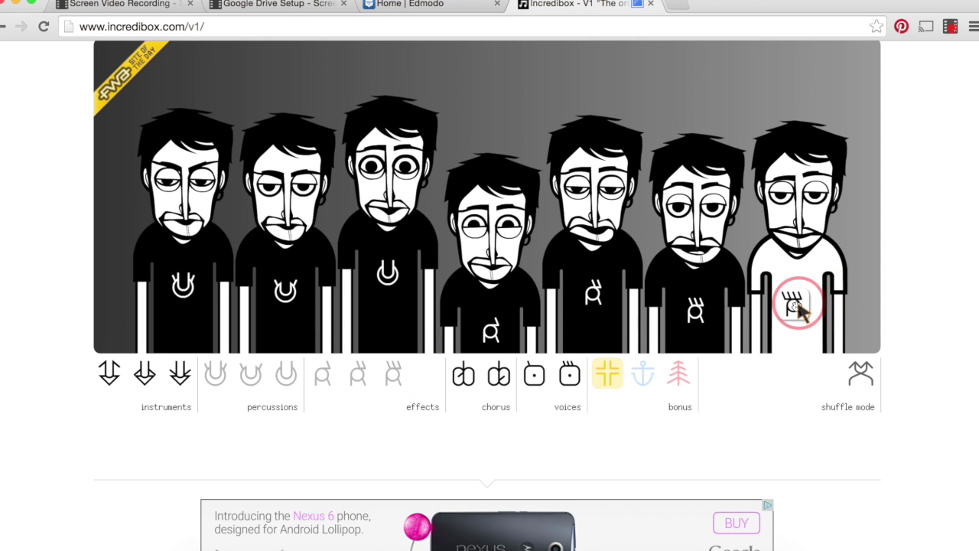
drag(845, 282, 784, 302)
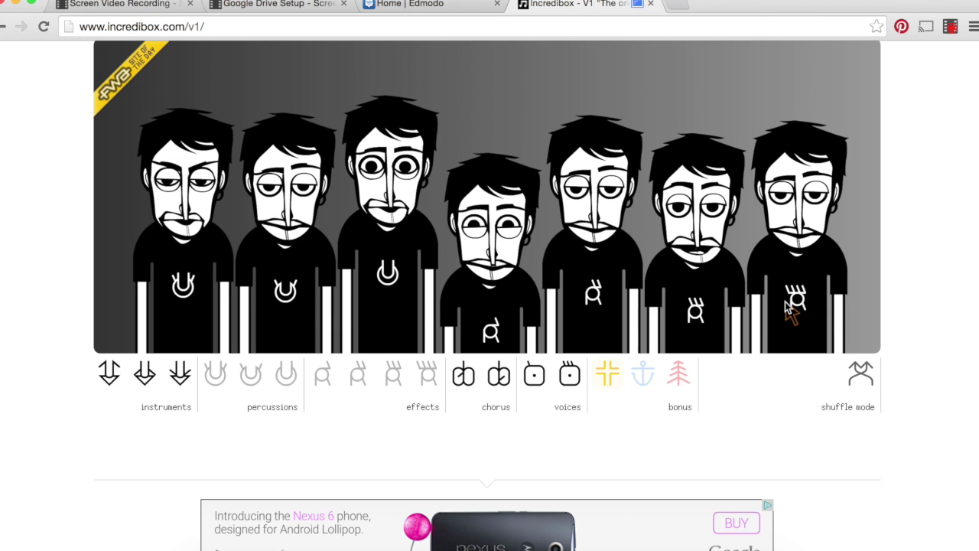
scroll(813, 277, up, 2)
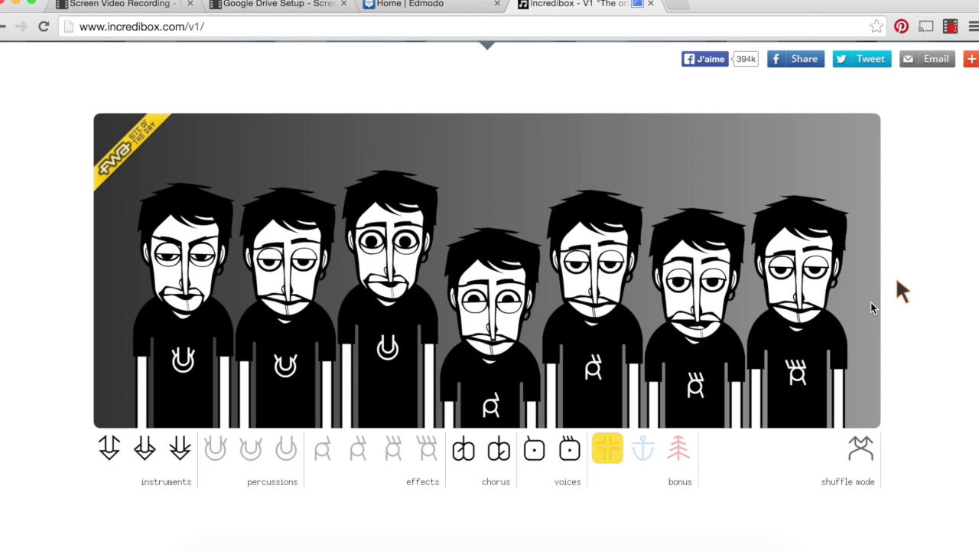
Step: Remove the sounds from all seven characters, right to left, leaving one blank character
click(782, 346)
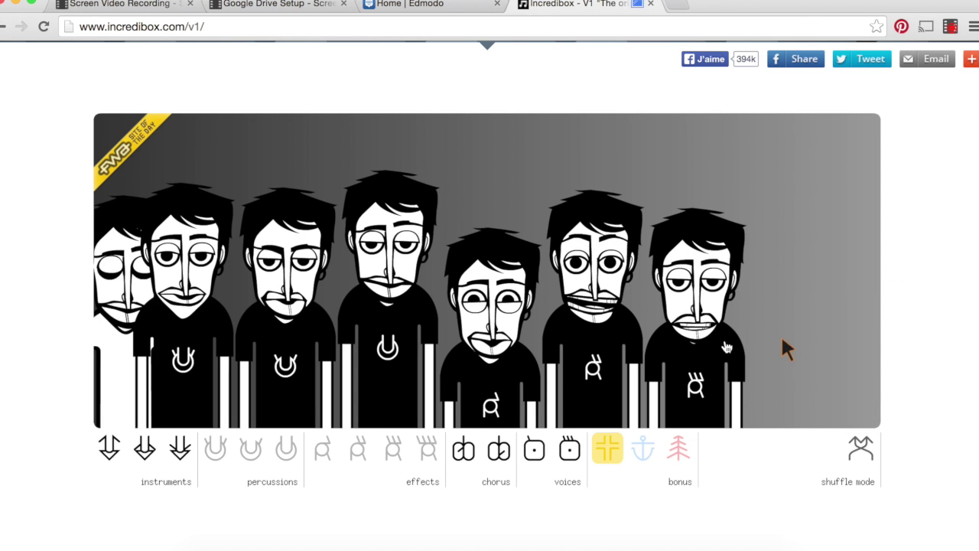
click(711, 349)
click(598, 348)
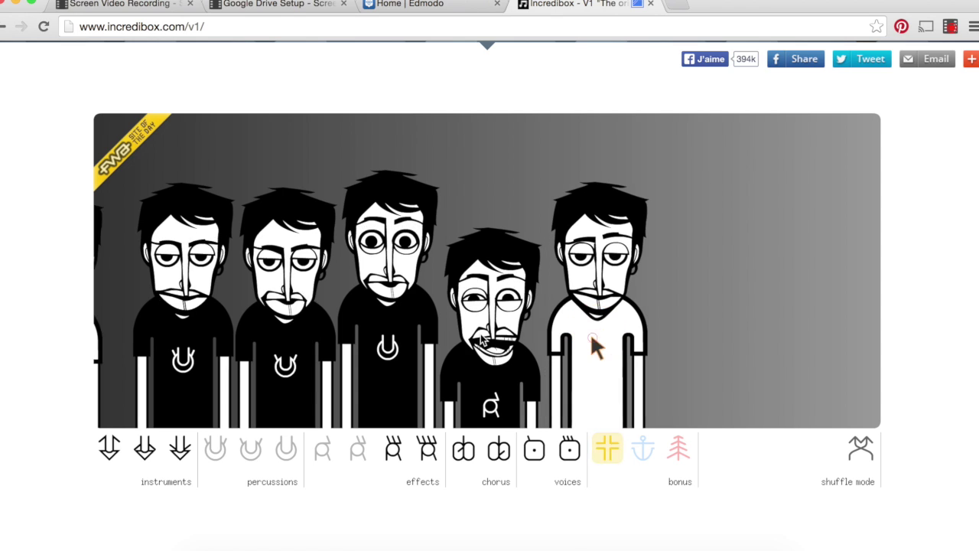
click(415, 335)
click(283, 316)
click(183, 321)
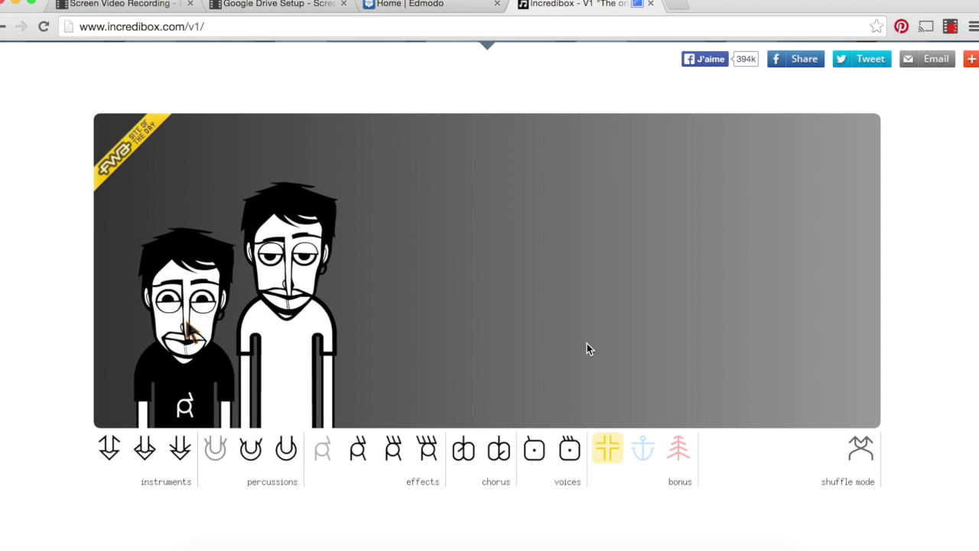
click(191, 359)
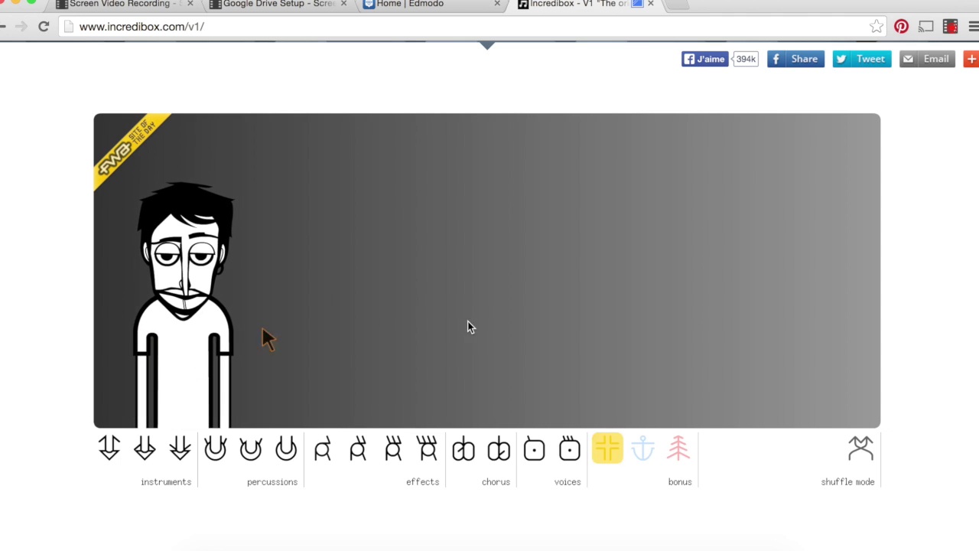
click(951, 29)
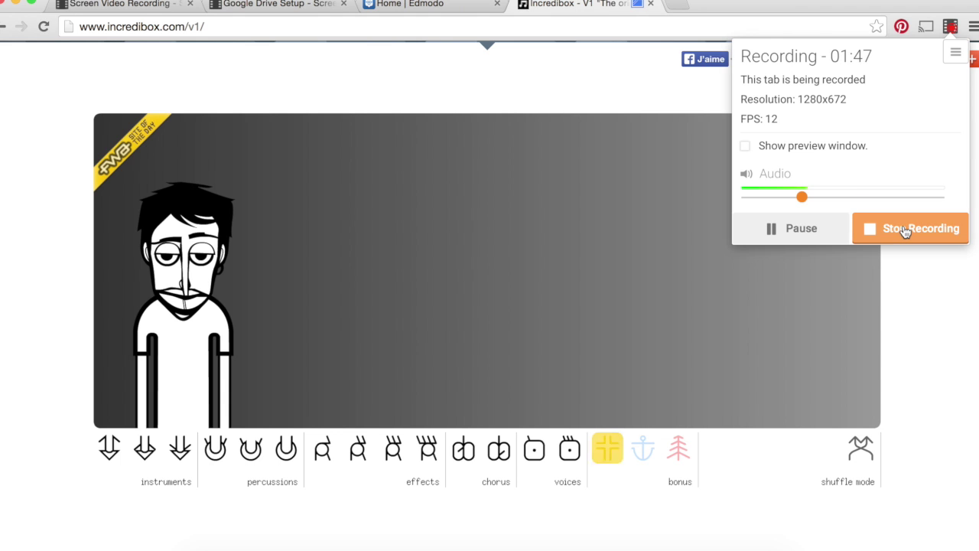
Step: Stop the recording and pause the 01:50 Untitled Screencast preview
click(903, 230)
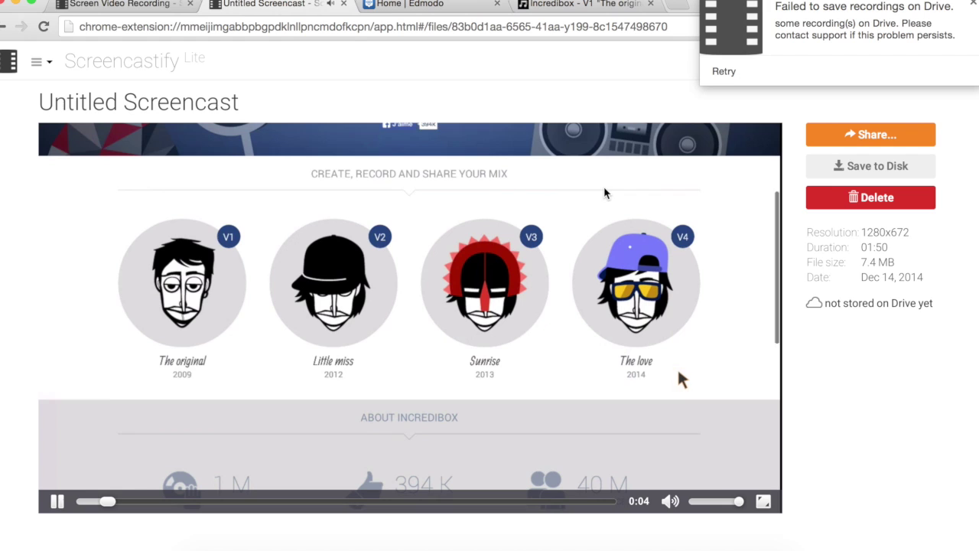
click(56, 503)
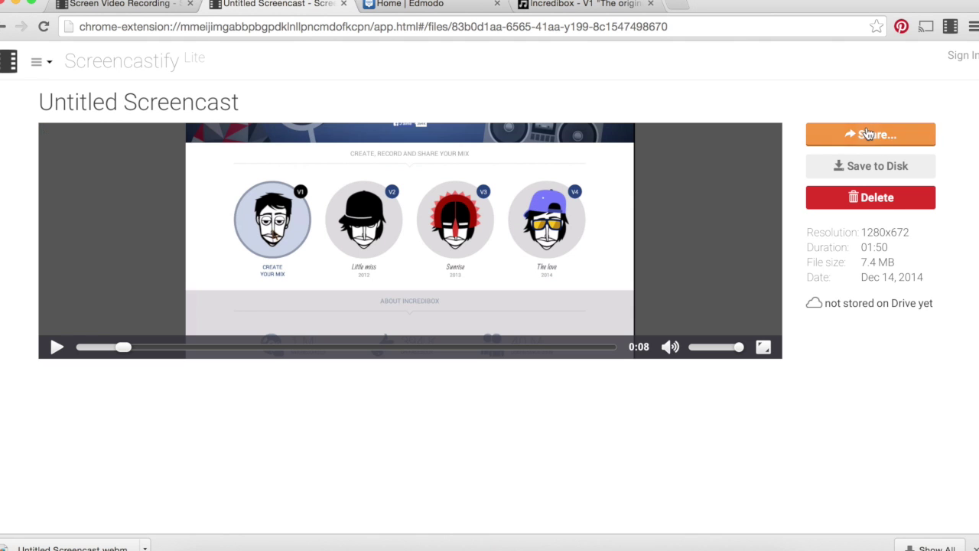
click(867, 131)
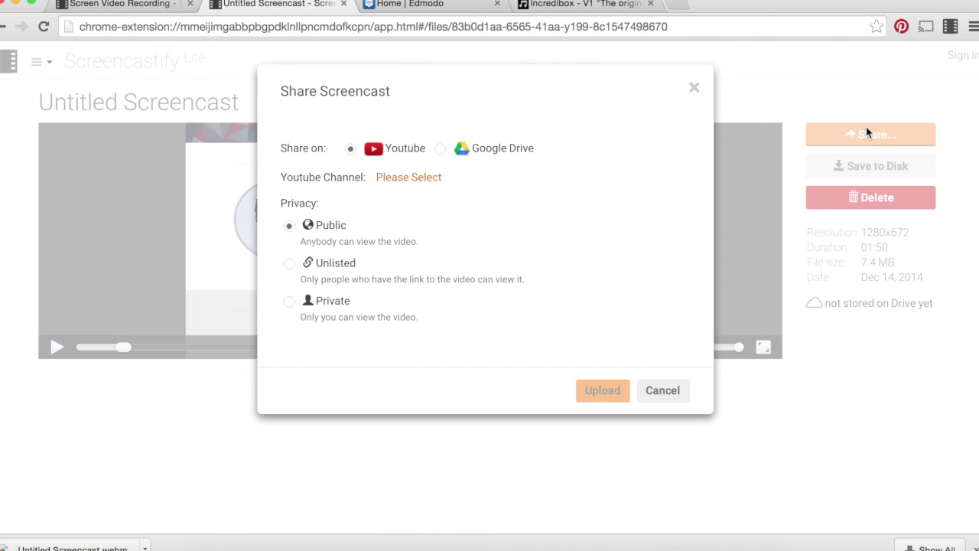
Step: Upload the screencast to Google Drive with Public privacy
click(441, 149)
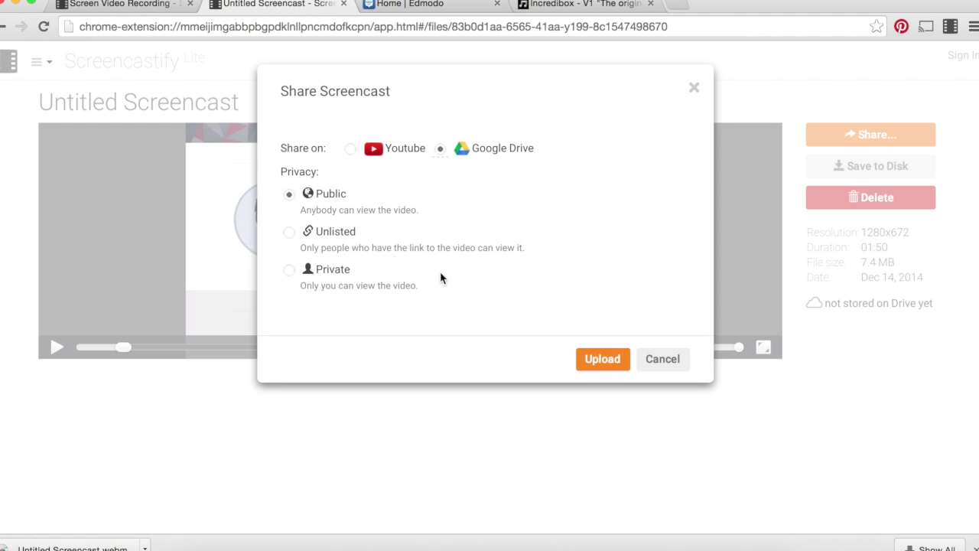
click(609, 361)
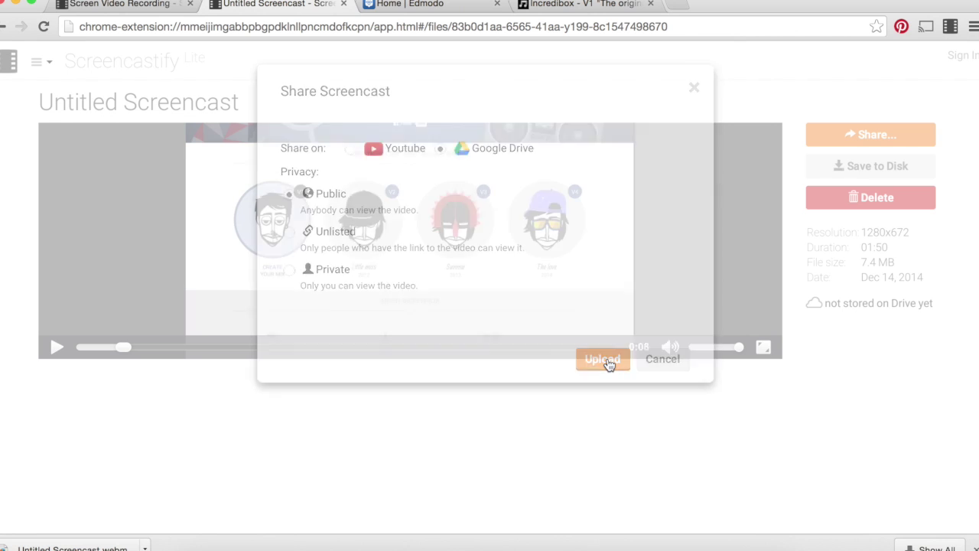
mouse_move(139, 102)
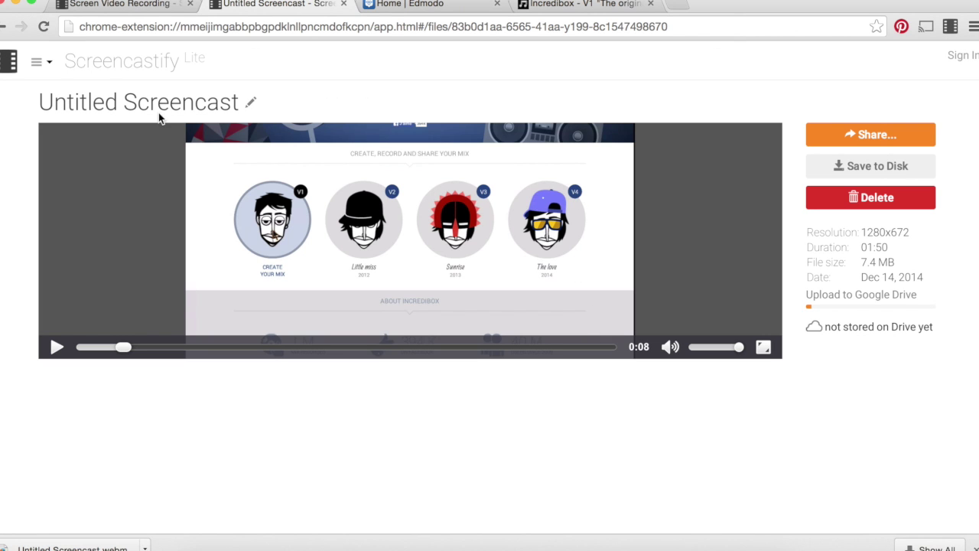
Step: Select the Google Drive share link once the upload finishes
click(249, 102)
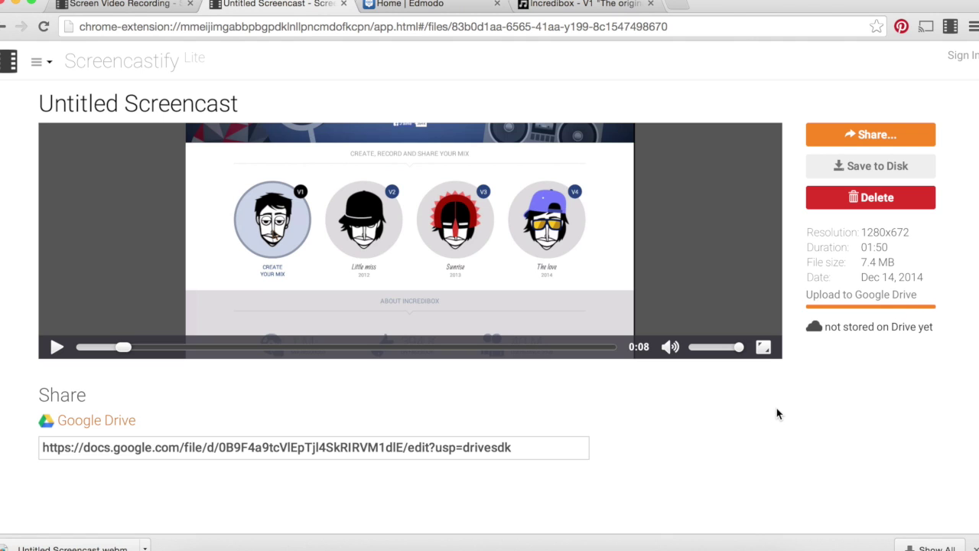
click(315, 451)
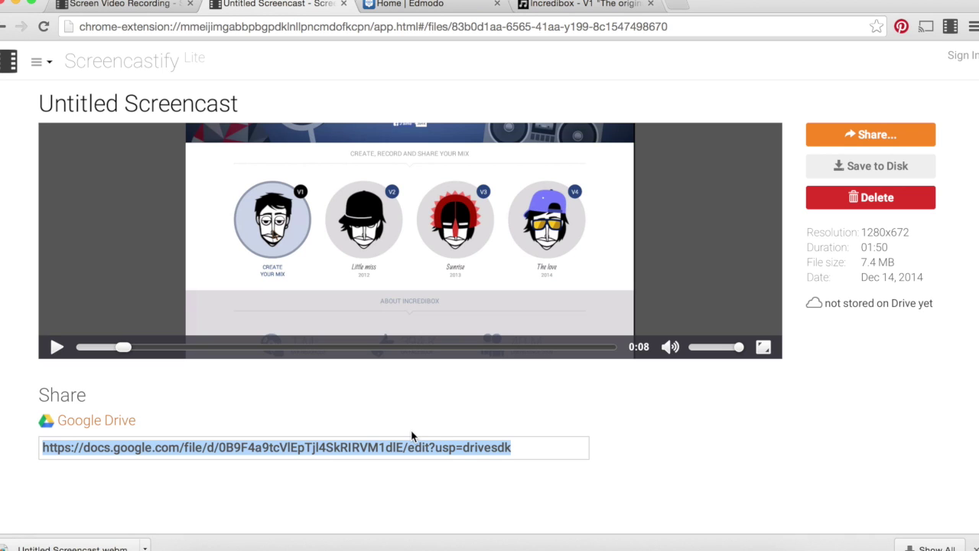